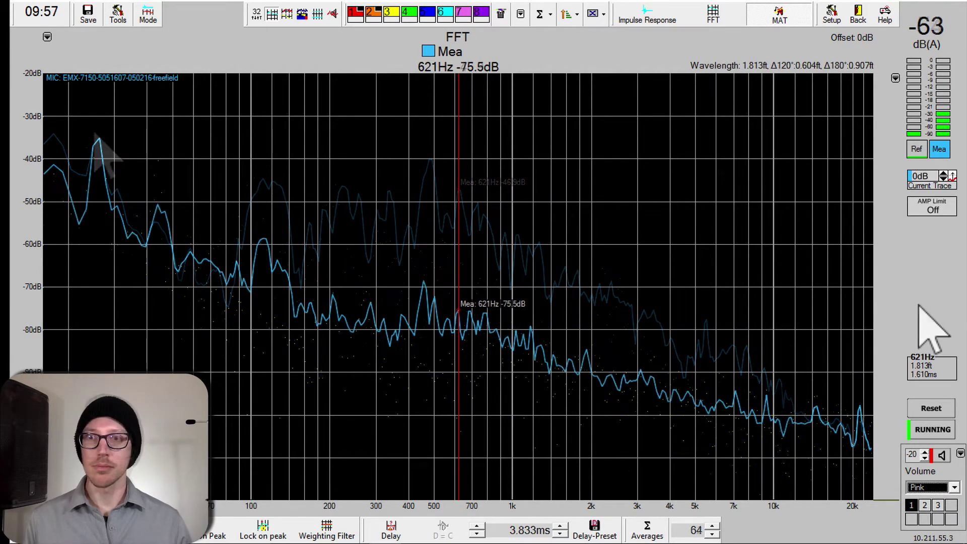
- Store the noise floor as trace 'NF', lower pink noise to -20, and store a second trace
key(shift+1)
key(Return)
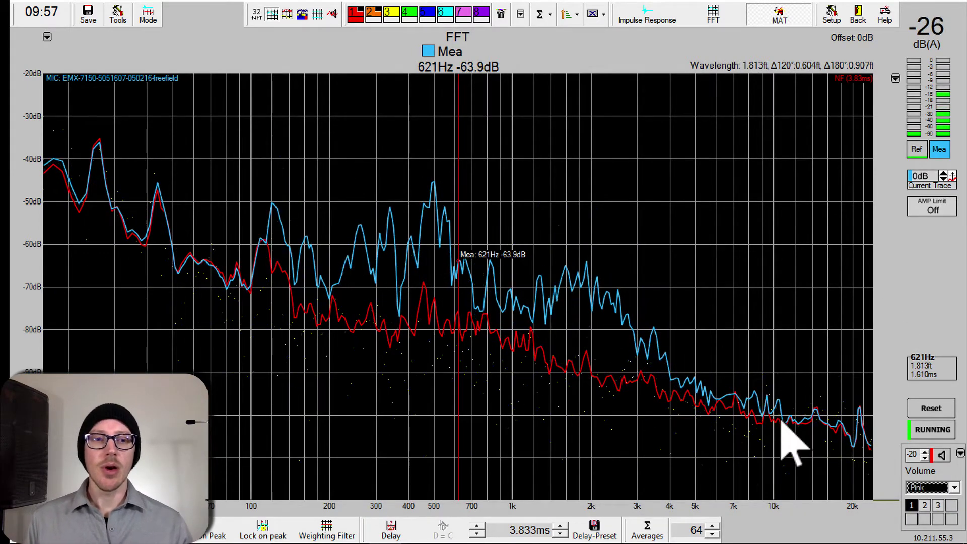
click(924, 458)
click(925, 457)
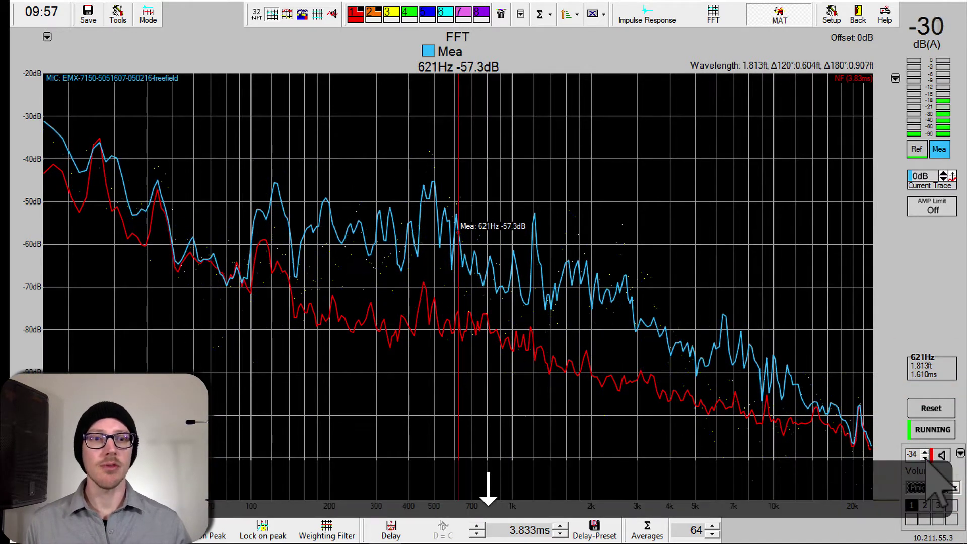
click(925, 457)
click(925, 457)
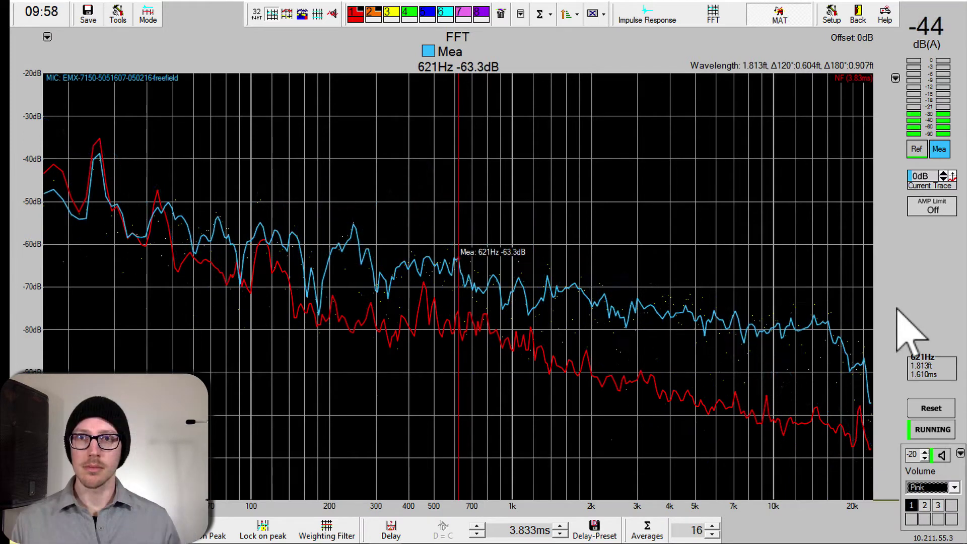
key(shift+2)
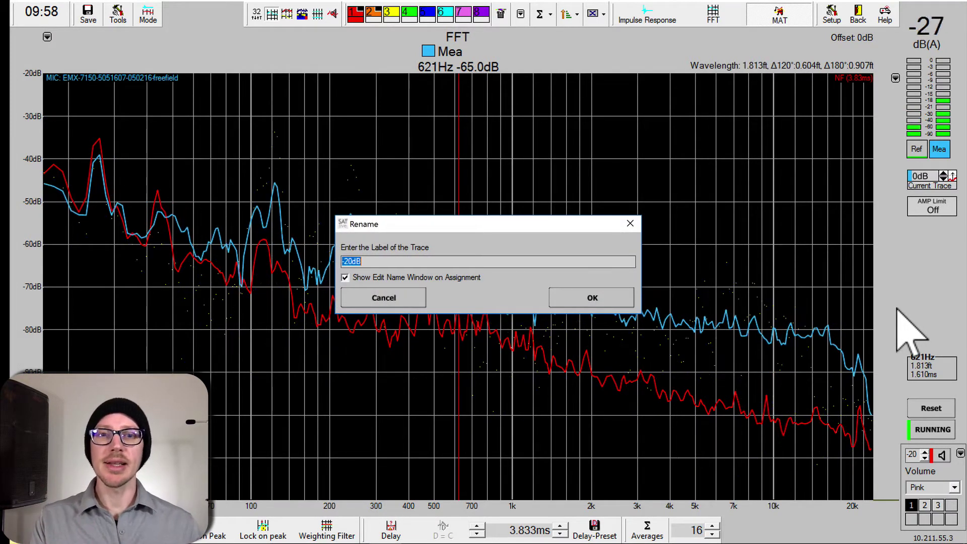
- Accept the '-20dB' trace label and move the frequency marker to 99.6Hz
key(Return)
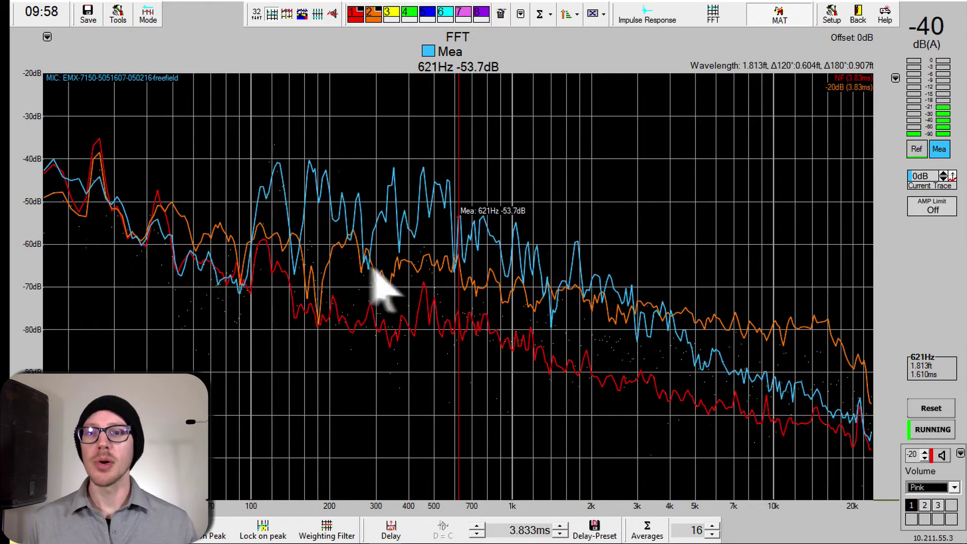
click(252, 254)
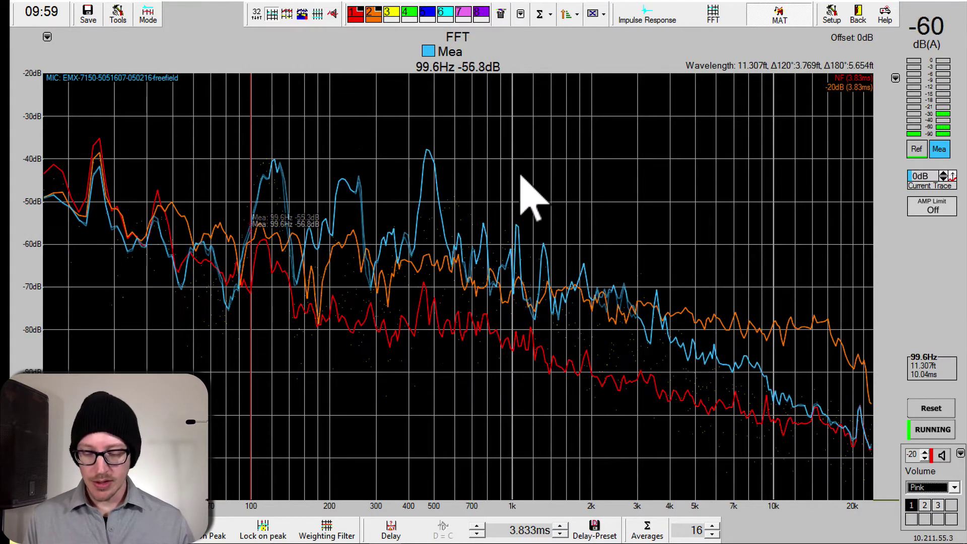
- Make NF the active trace and give it a +20 dB offset
key(t)
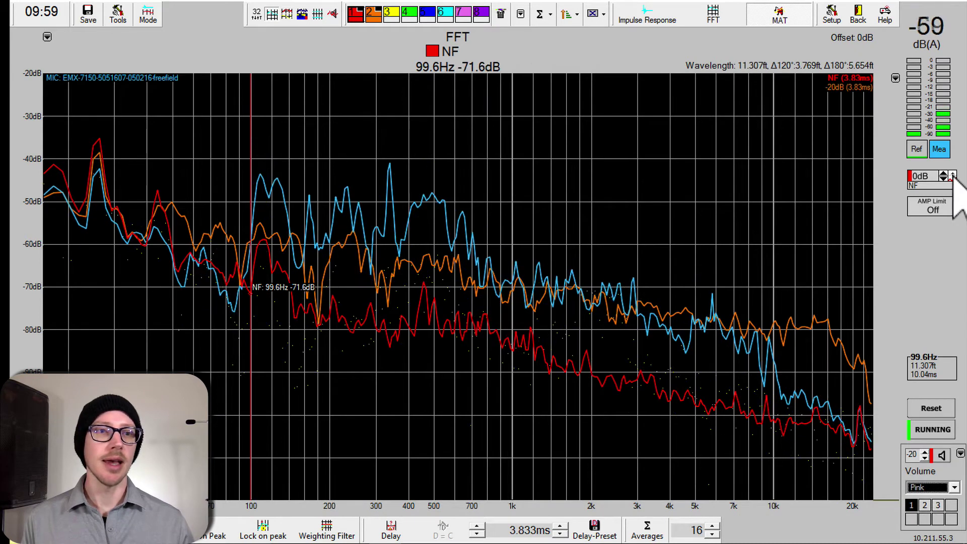
click(918, 176)
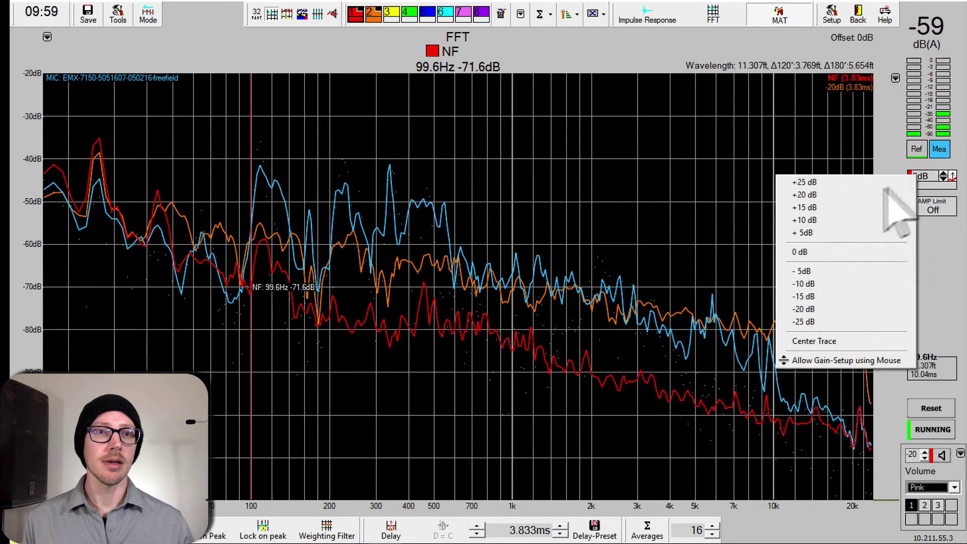
click(805, 195)
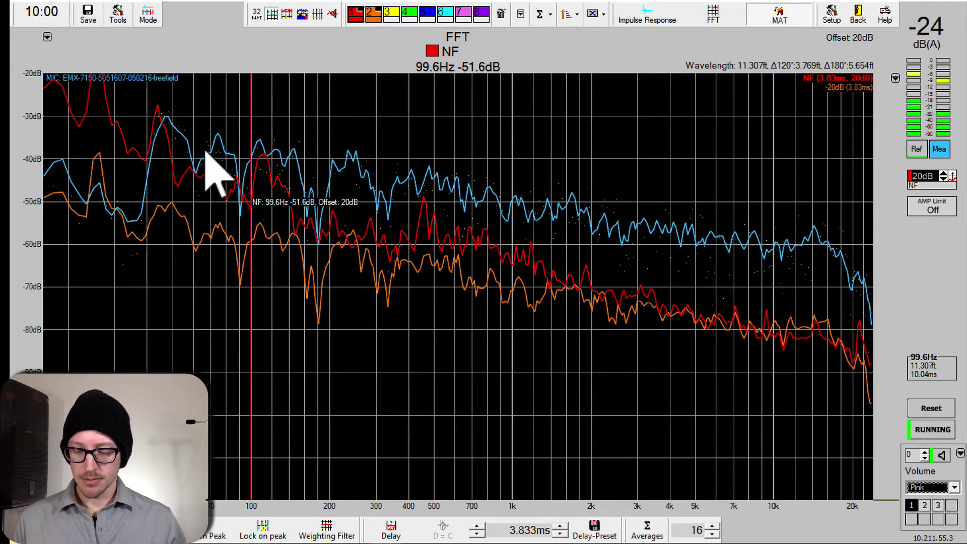
- Store the current measurement as a third trace named '0dB'
key(shift+3)
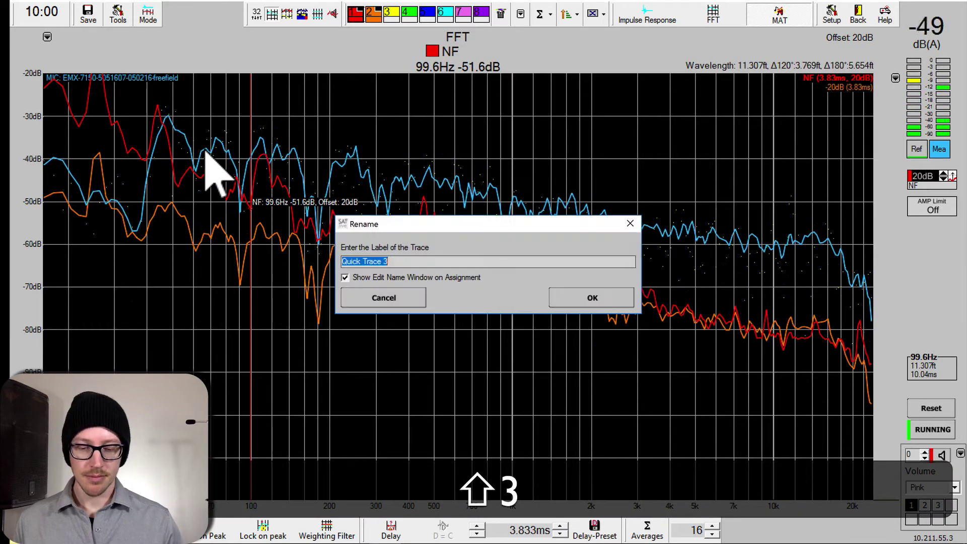
text(0dB)
key(Return)
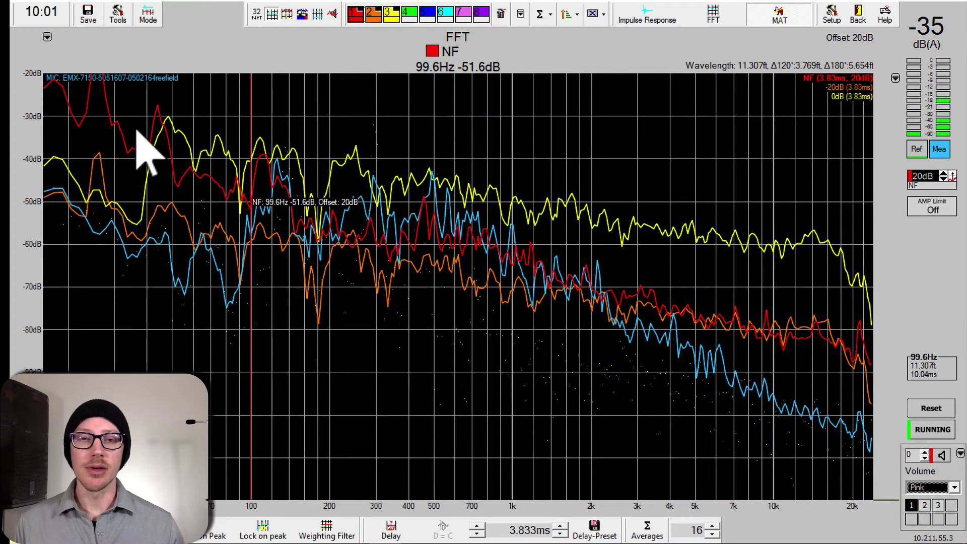
- Show the generator's signal choices from the Pink dropdown under Volume
click(957, 489)
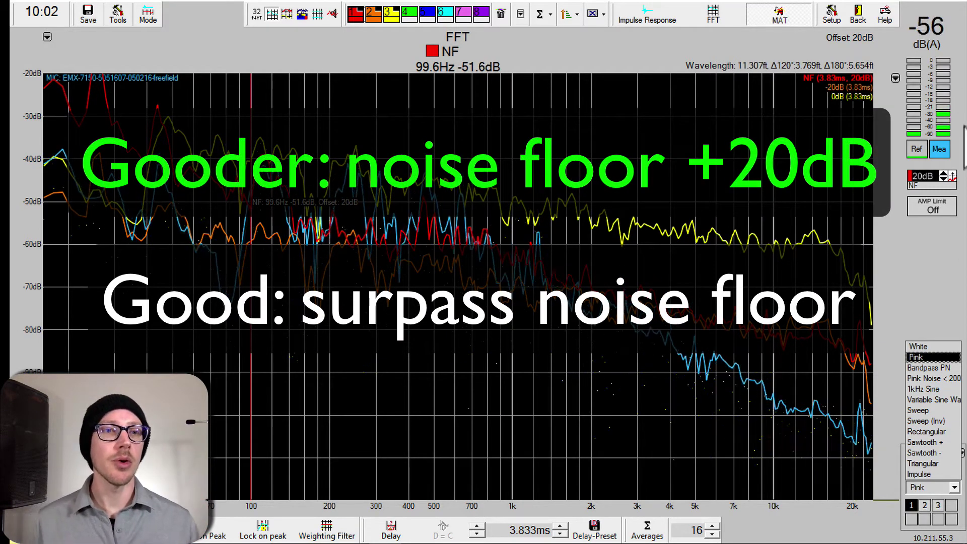
- Set the NF trace offset back to 0 dB, then freeze and clear the live trace
click(931, 185)
click(928, 184)
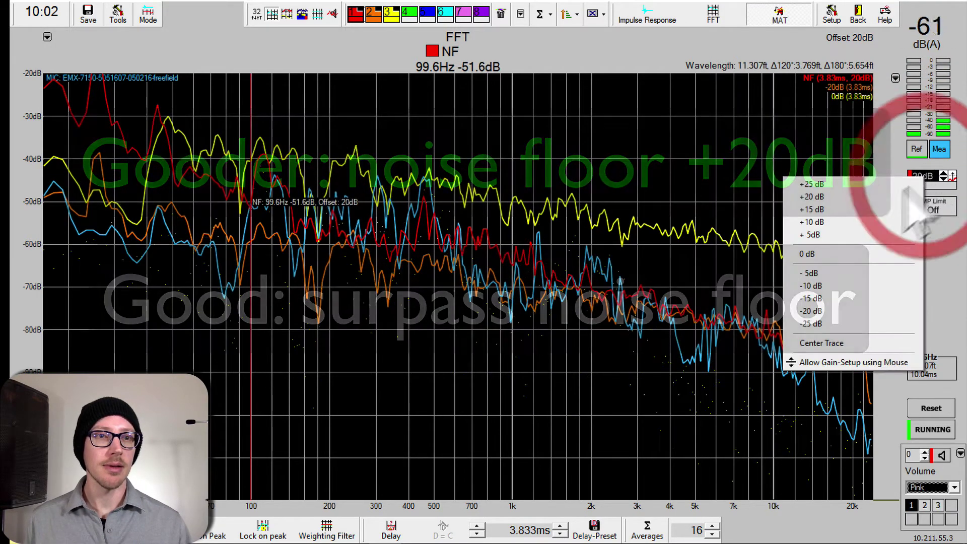
click(862, 269)
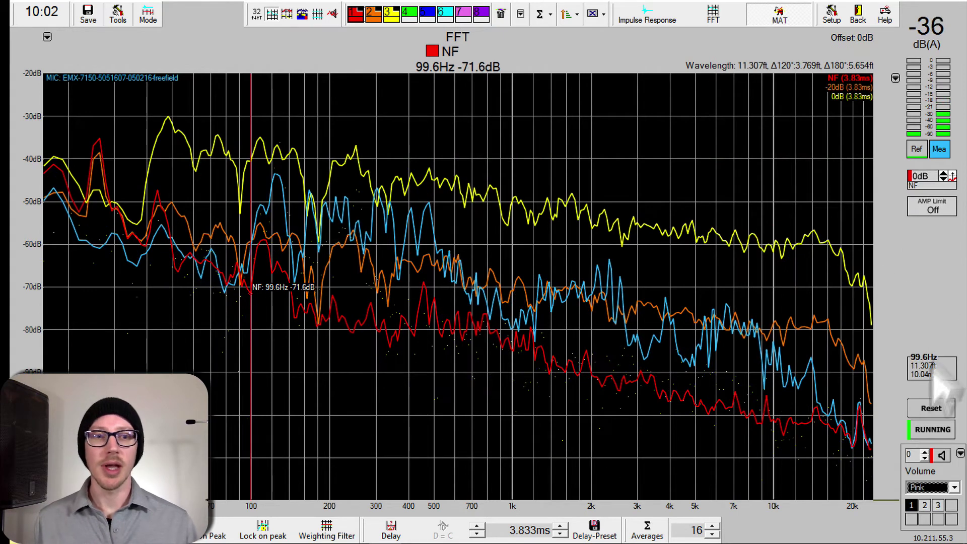
click(931, 429)
click(932, 407)
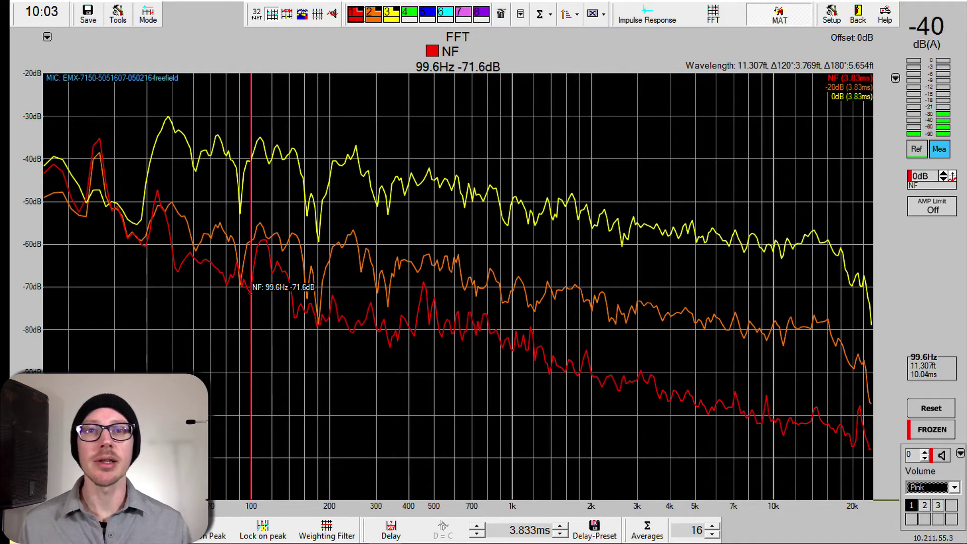
- Switch to the Transfer Function measurement and scroll the generator volume down to -20
click(285, 14)
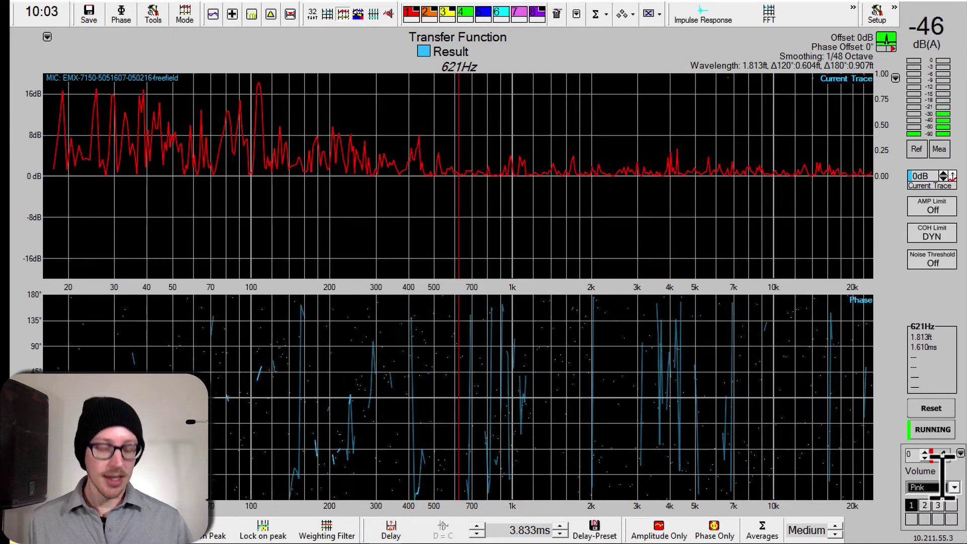
scroll(942, 456, down, 5)
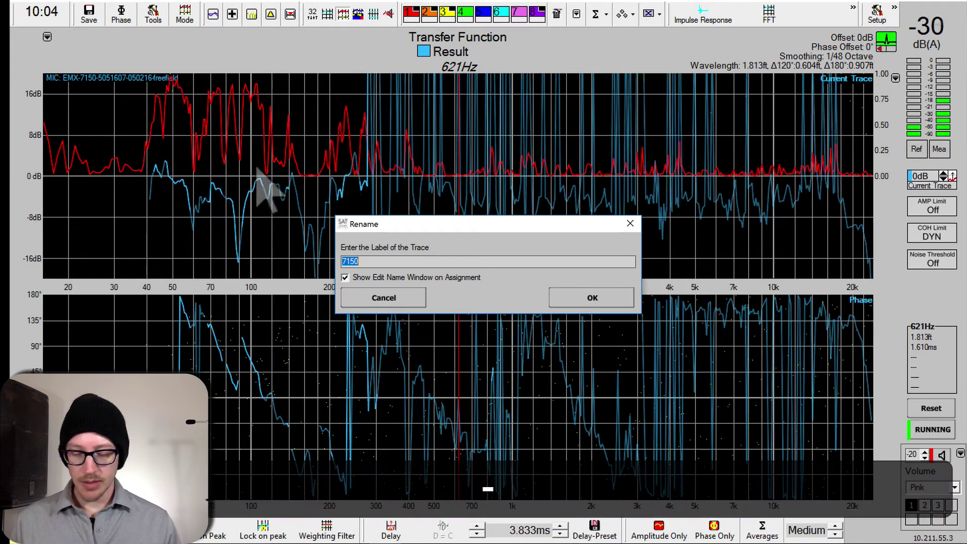
- Name the stored transfer function trace '-20dB' and freeze the measurement with the space bar
text(-20)
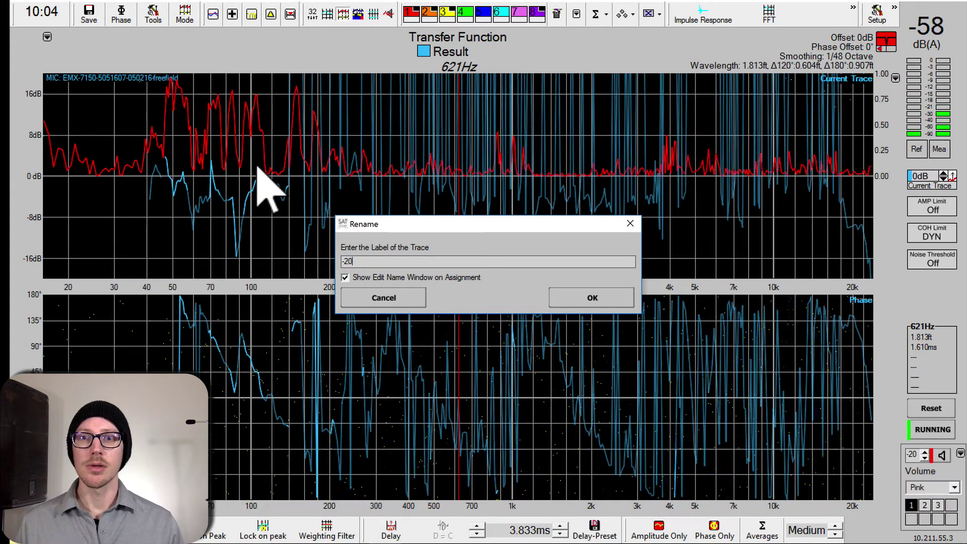
text(dB)
key(Return)
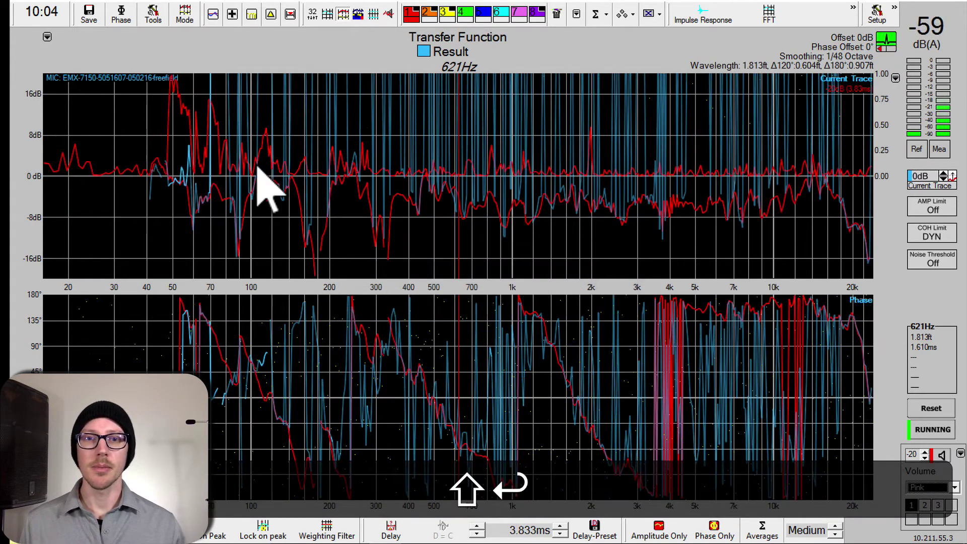
key(space)
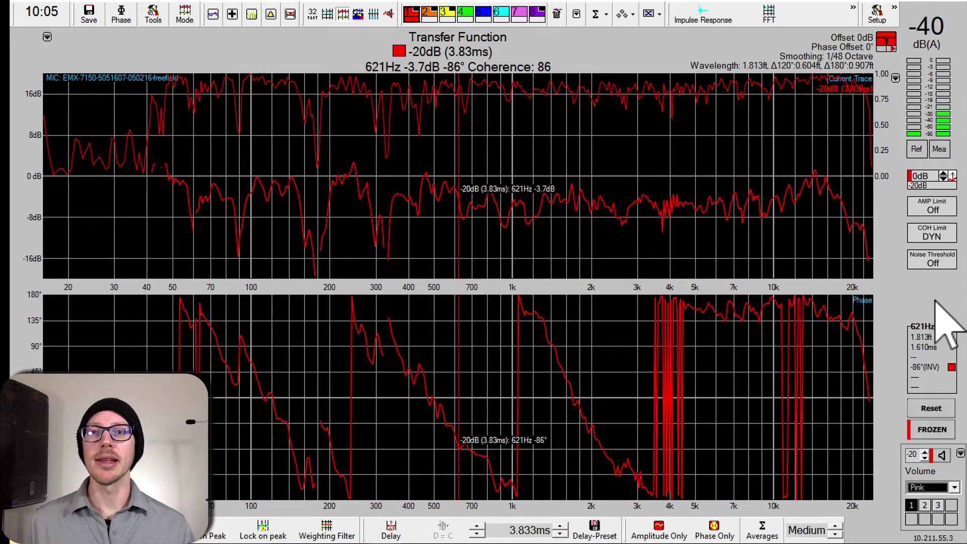
- Resume, toggle the generator with G, freeze the measurement, and show the signal-type list
key(space)
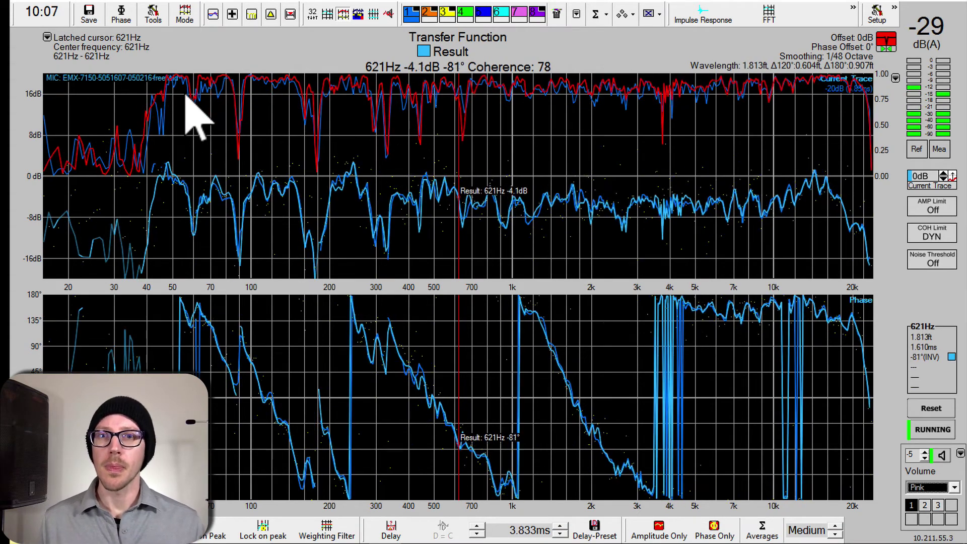
key(g)
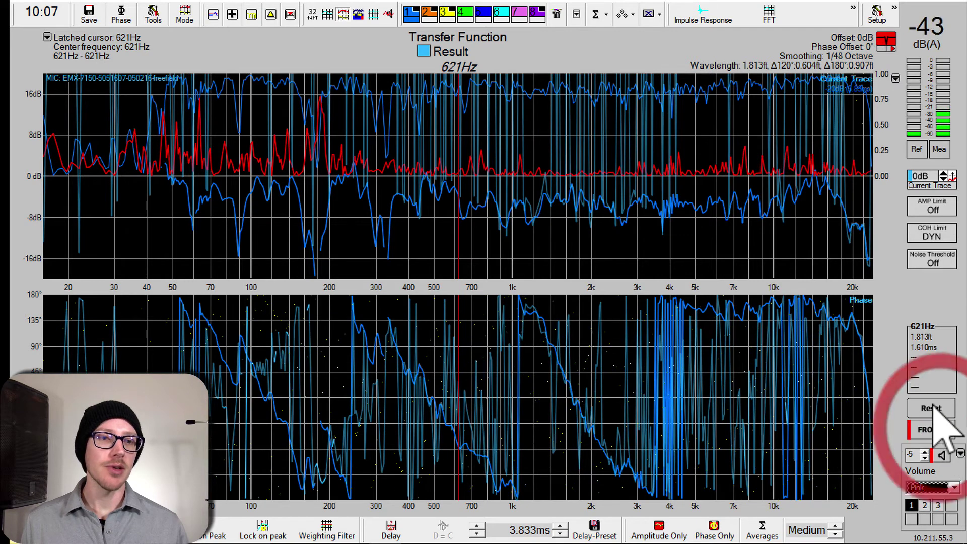
click(940, 429)
click(949, 487)
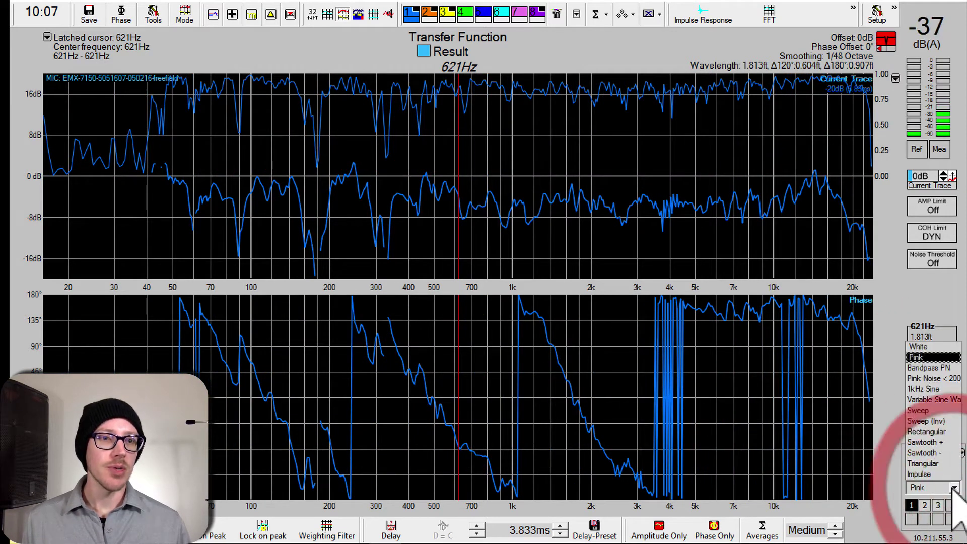
- Choose Pink Noise, zoom to 15–200 Hz with Ctrl+L, set volume -12, and resume
click(937, 378)
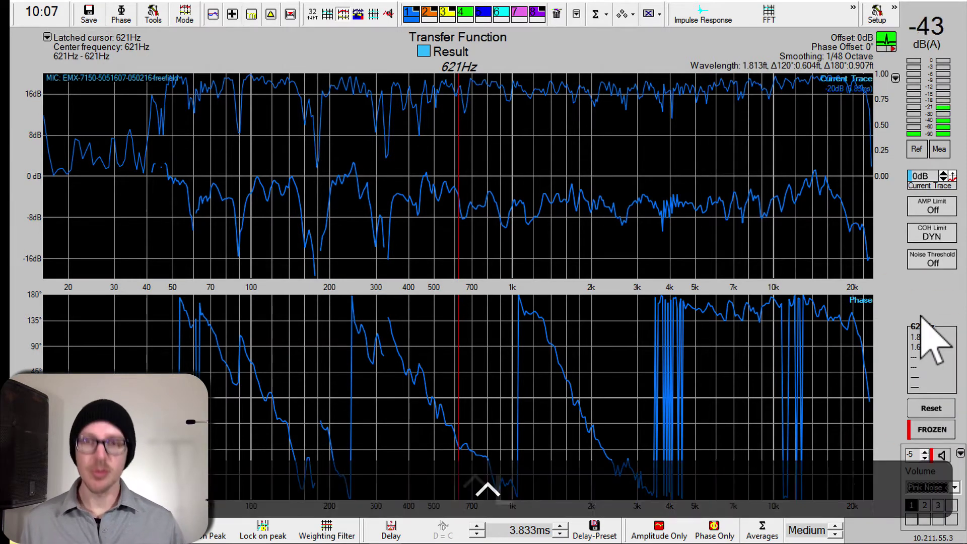
key(ctrl+l)
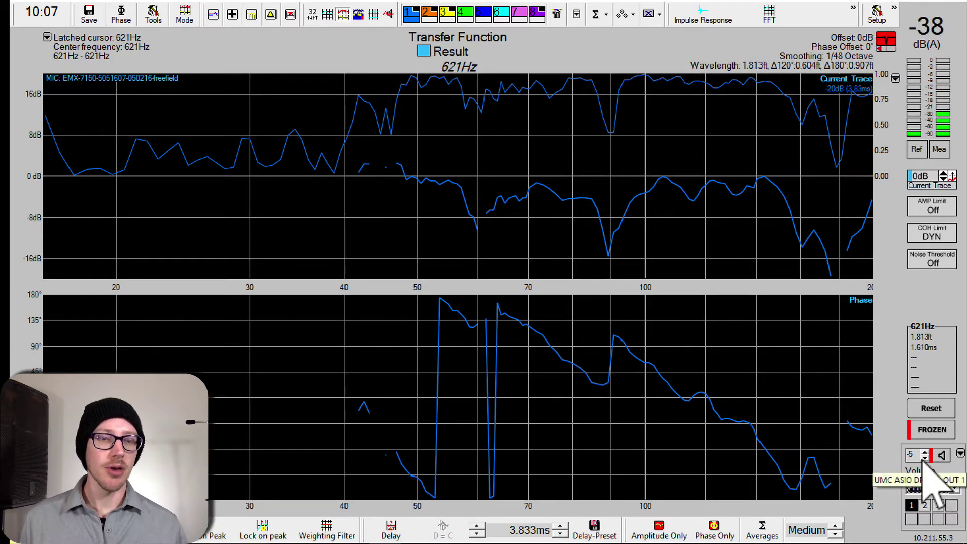
scroll(924, 456, down, 8)
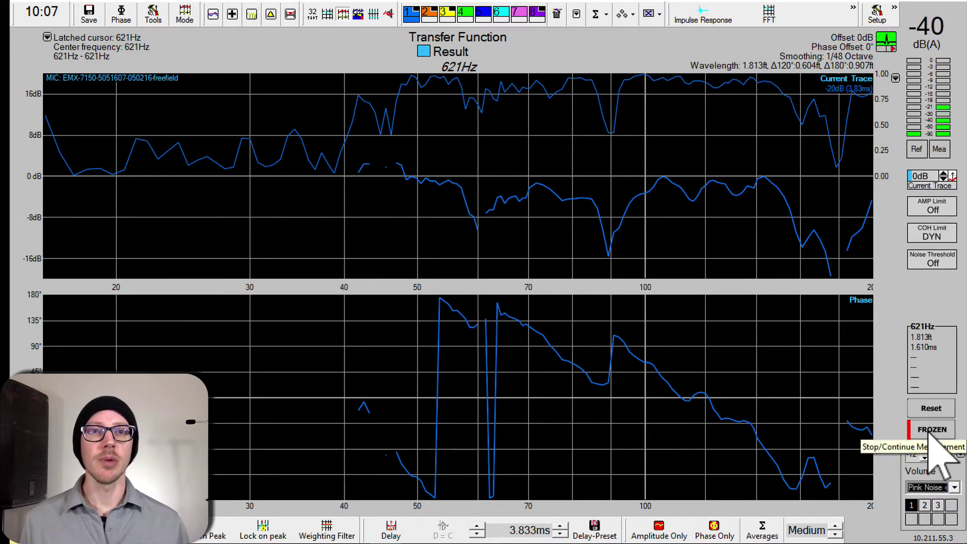
click(929, 434)
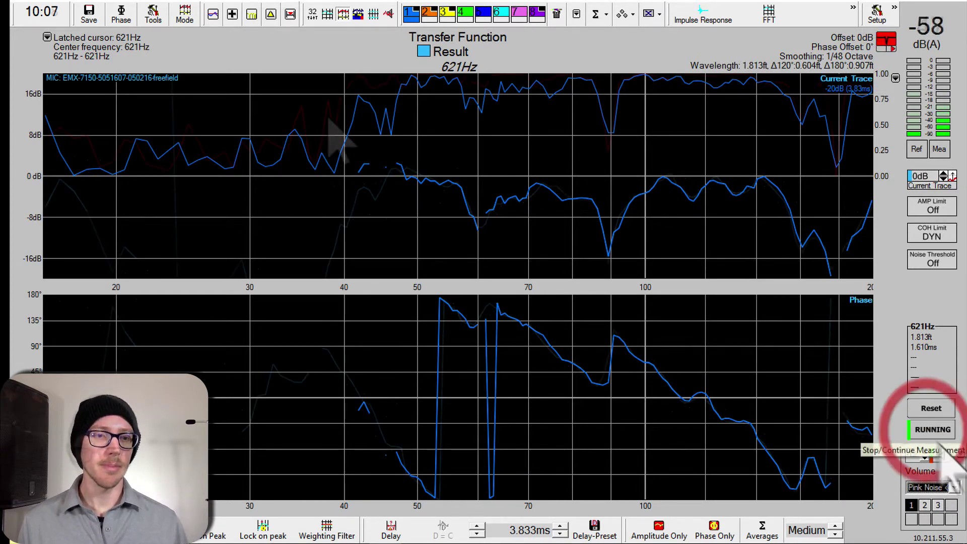
- Save the live measurement as trace 3 named '-12dB <200Hz', hide the -20dB trace, and freeze measuring
key(shift+3)
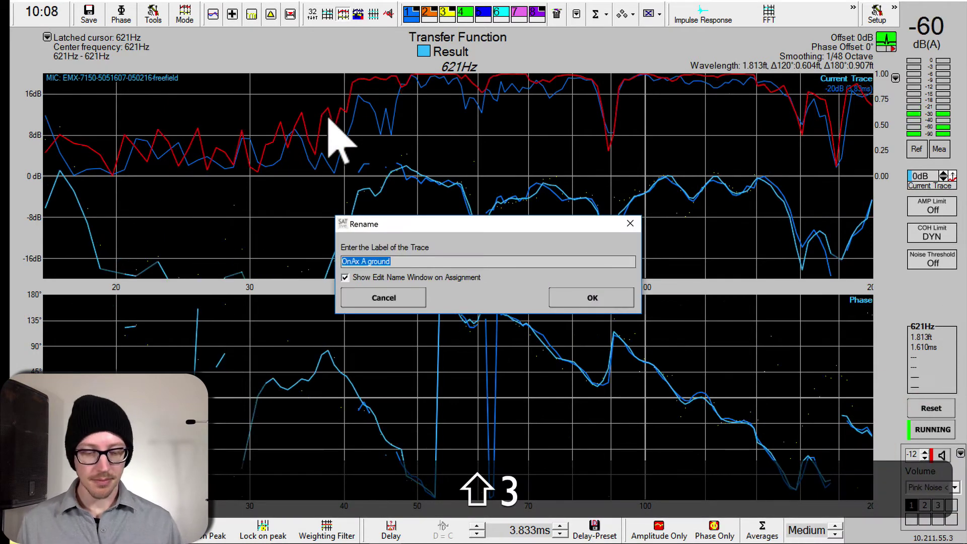
text(-12dB )
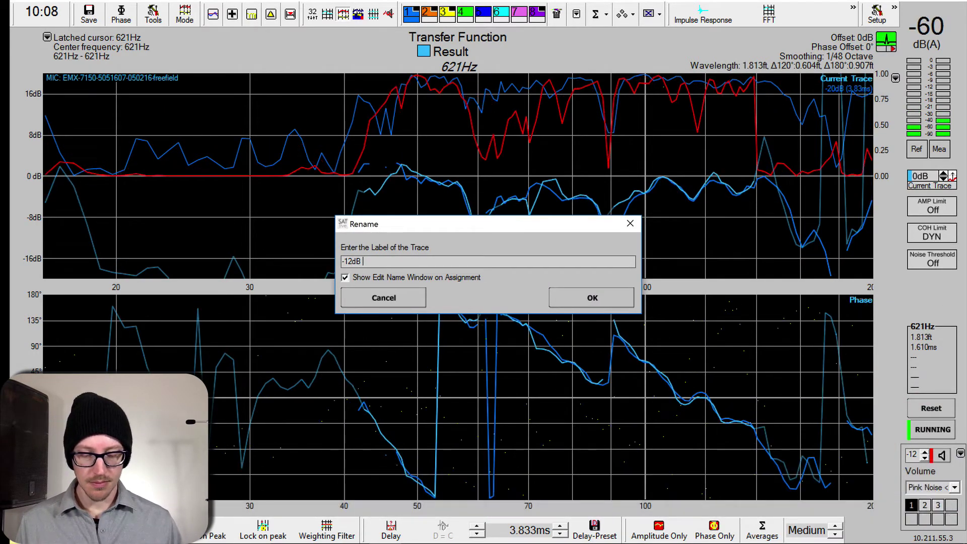
text(<200Hz)
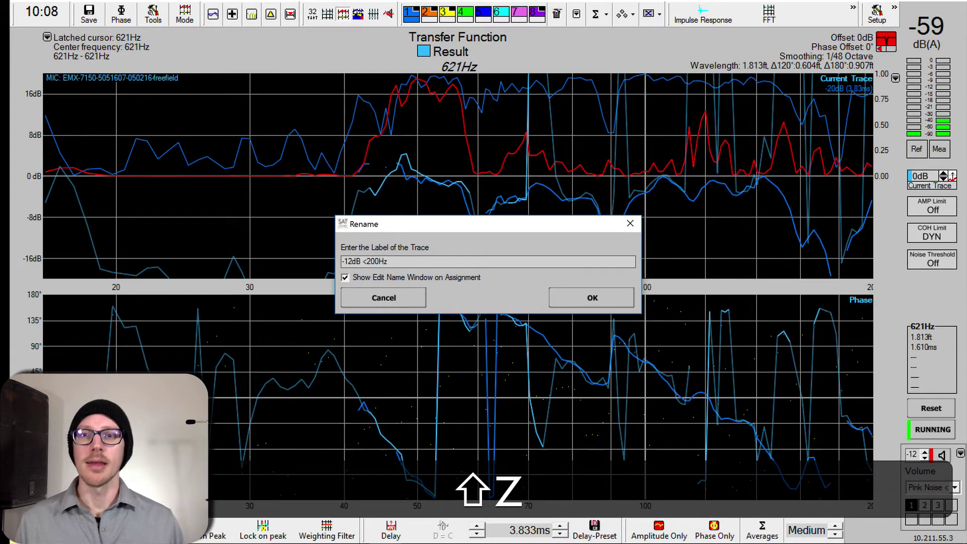
key(Return)
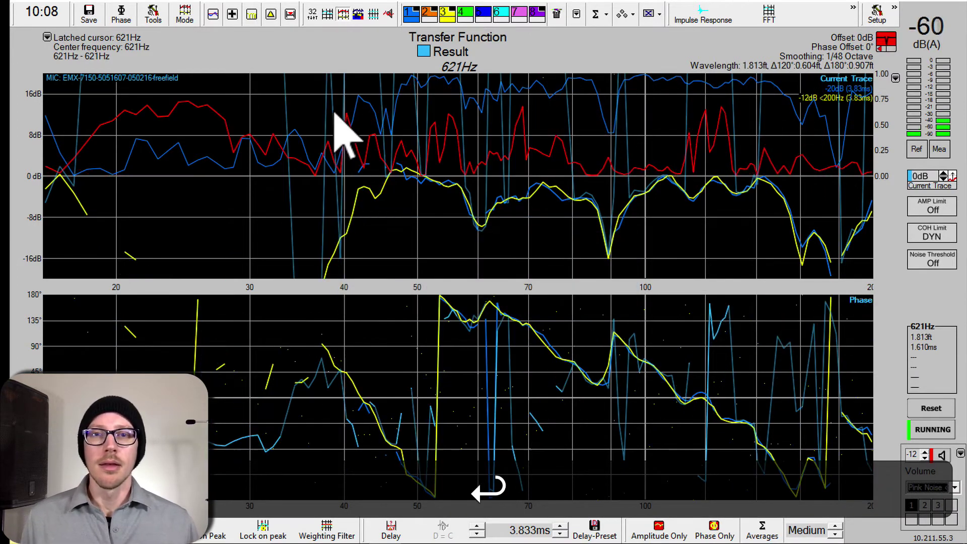
click(410, 15)
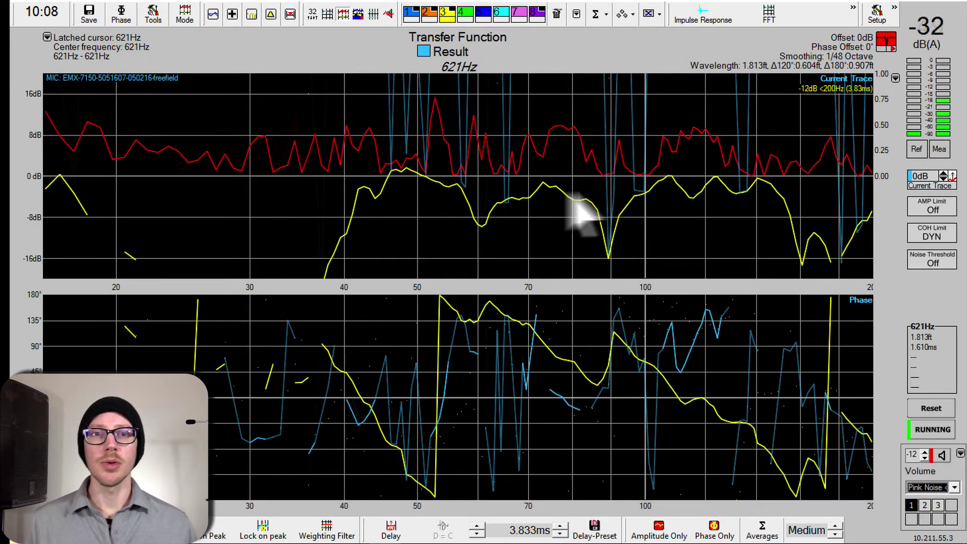
click(932, 429)
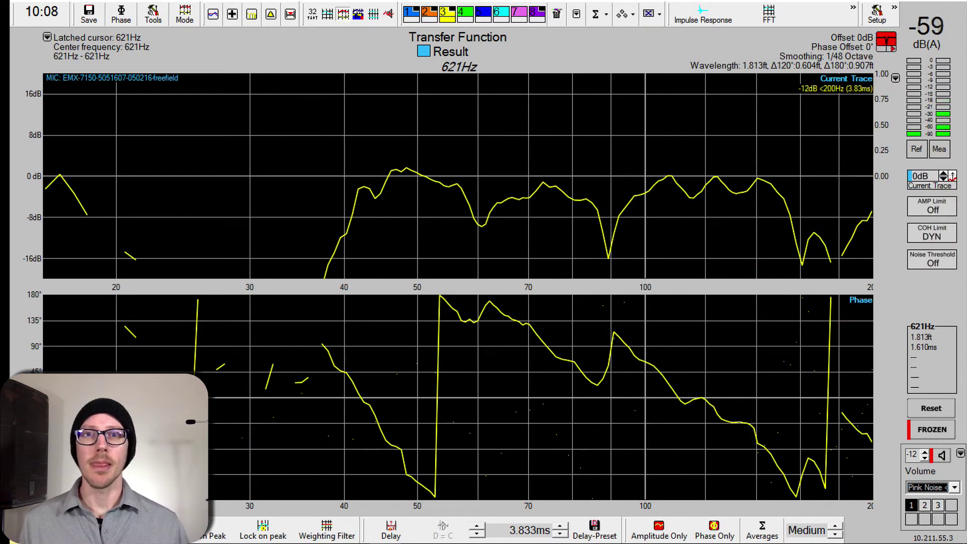
- Display coherence for the '-12dB <200Hz' trace and restart the pink noise generator for live measuring
right_click(445, 15)
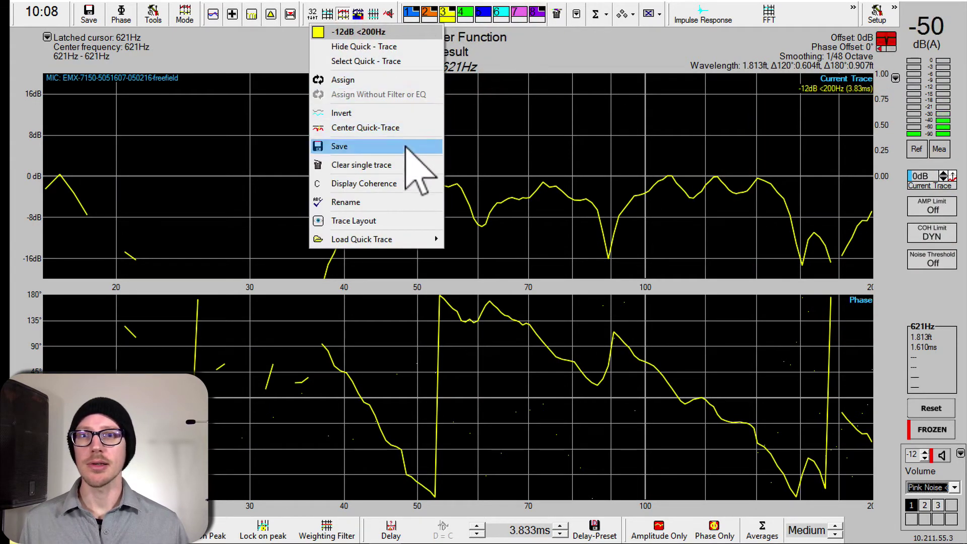
click(395, 184)
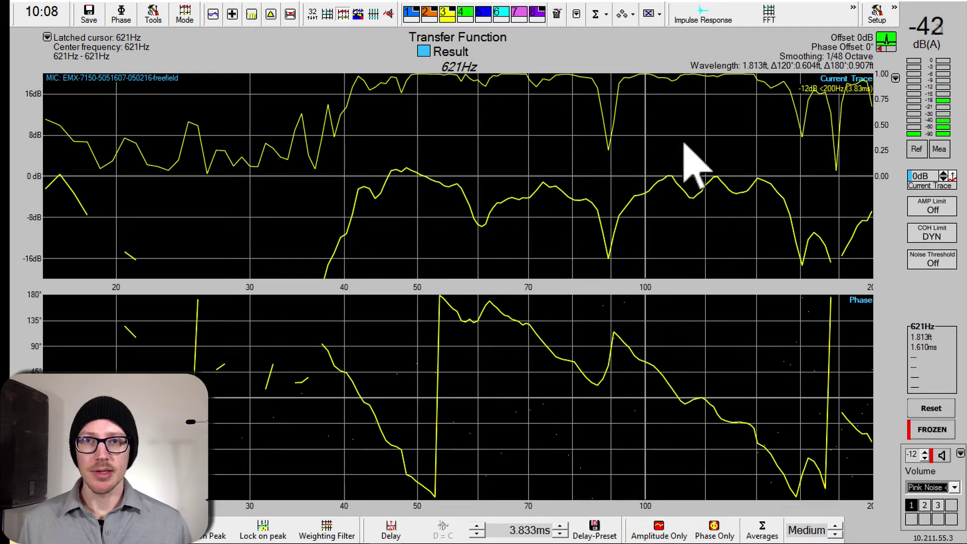
click(941, 455)
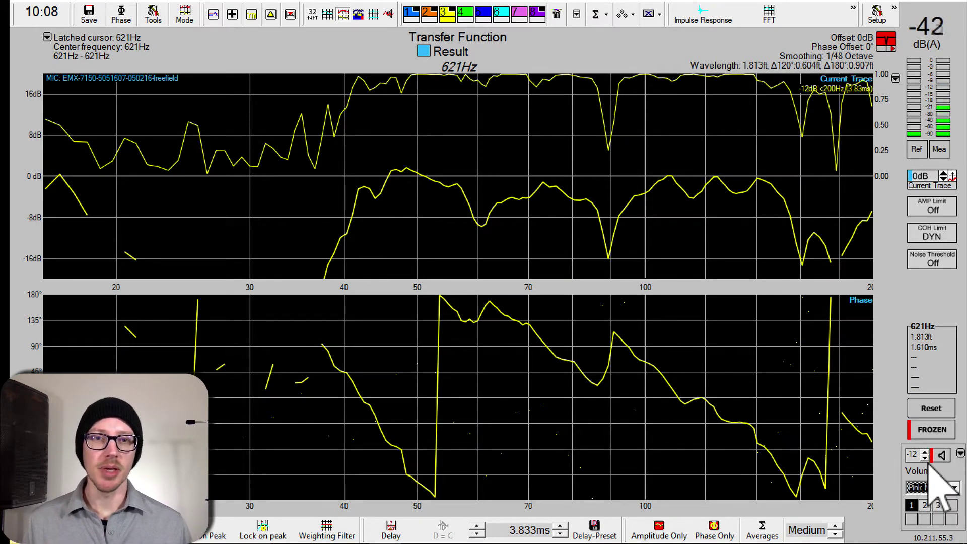
click(941, 455)
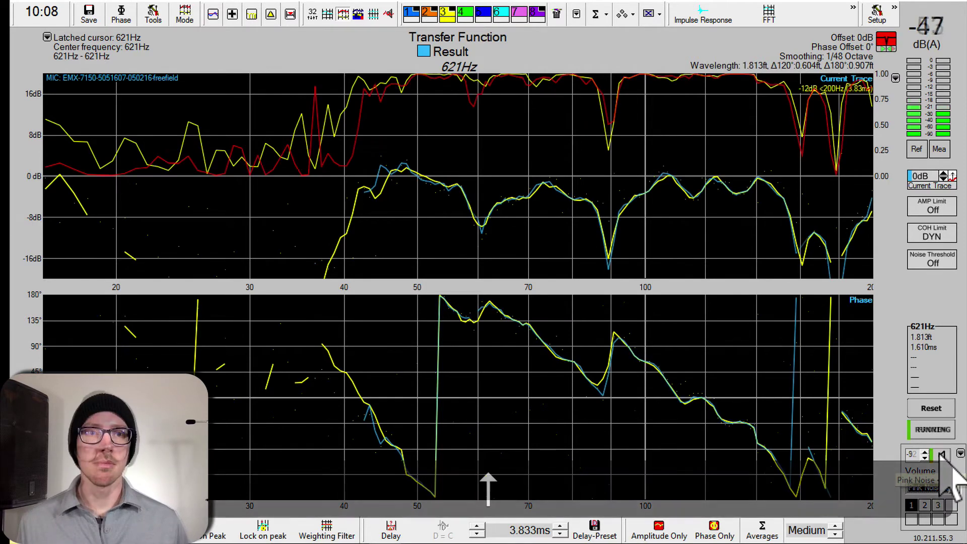
- Raise the Volume to 0, save the measurement as trace 4 named '0dB', and freeze measuring
scroll(941, 455, up, 2)
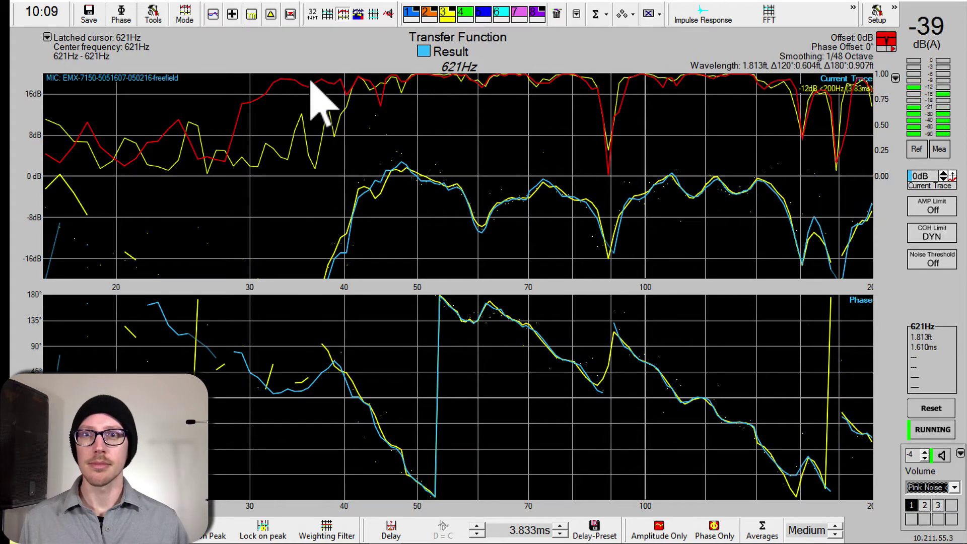
key(shift+4)
text(0dB)
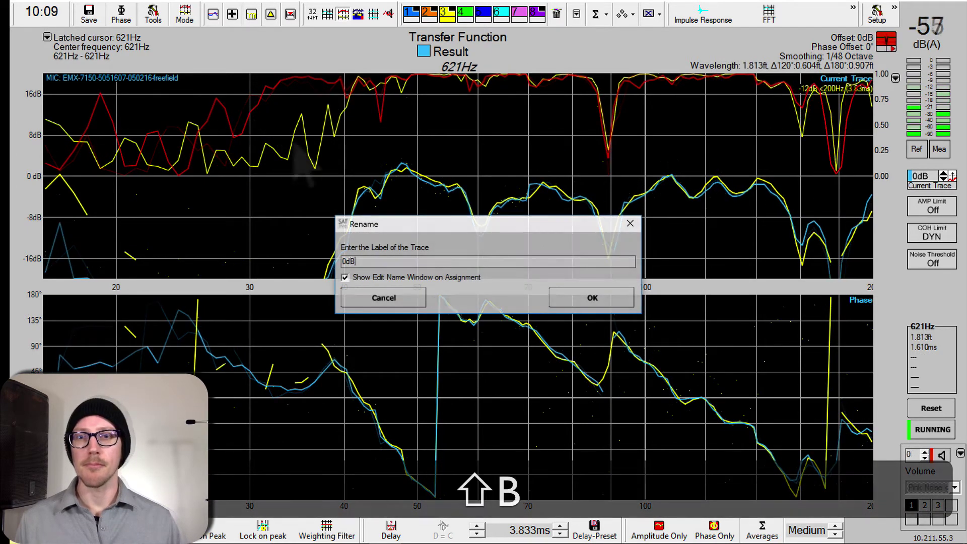
key(Return)
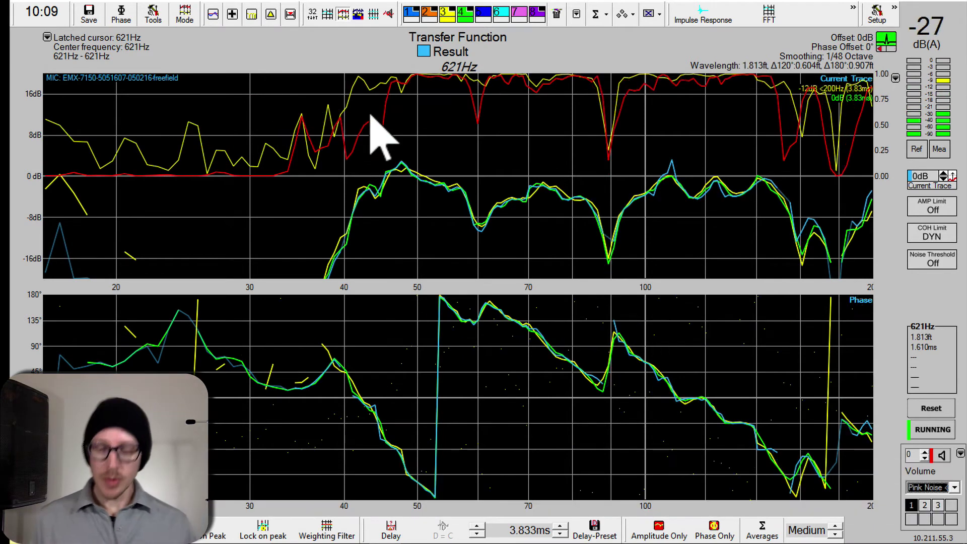
click(932, 429)
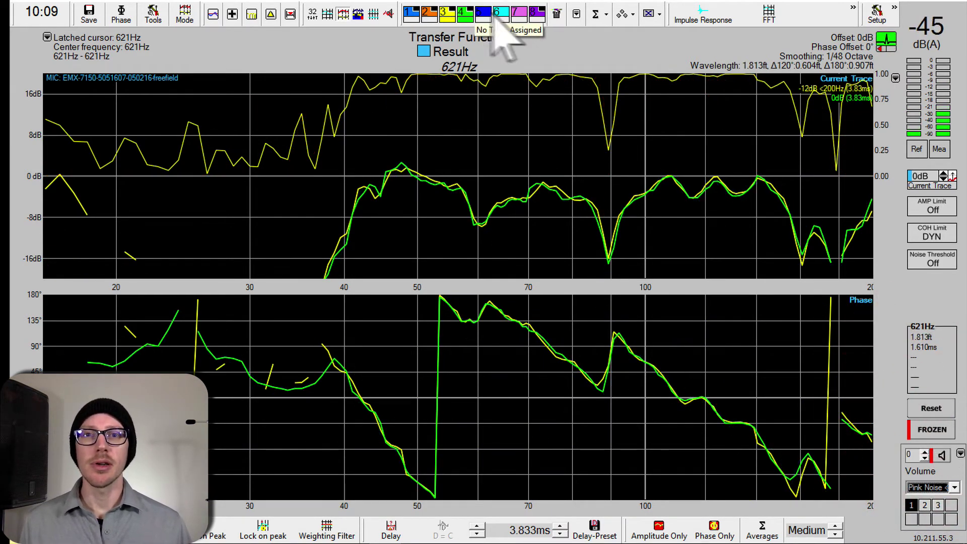
- Turn on Display Coherence for the '0dB' trace (quick-trace 4)
right_click(464, 16)
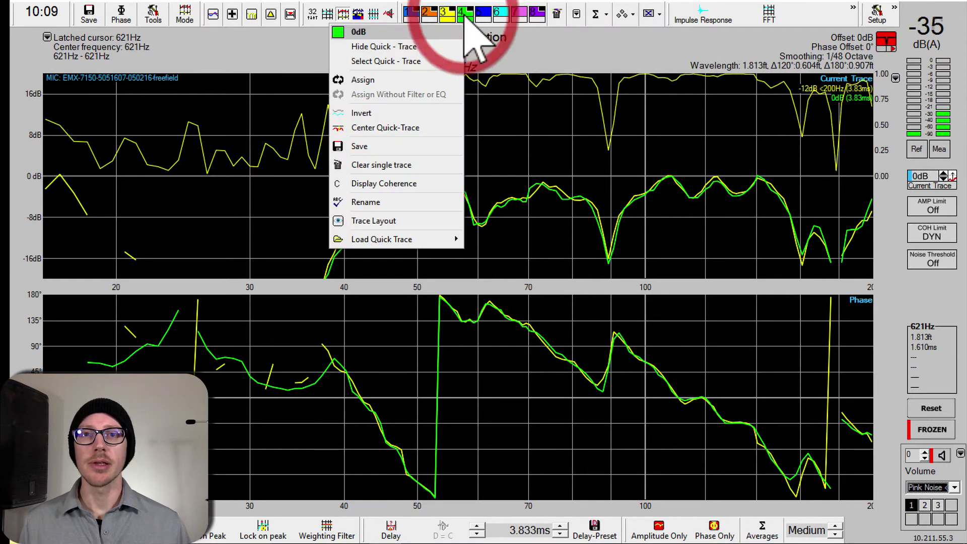
click(390, 184)
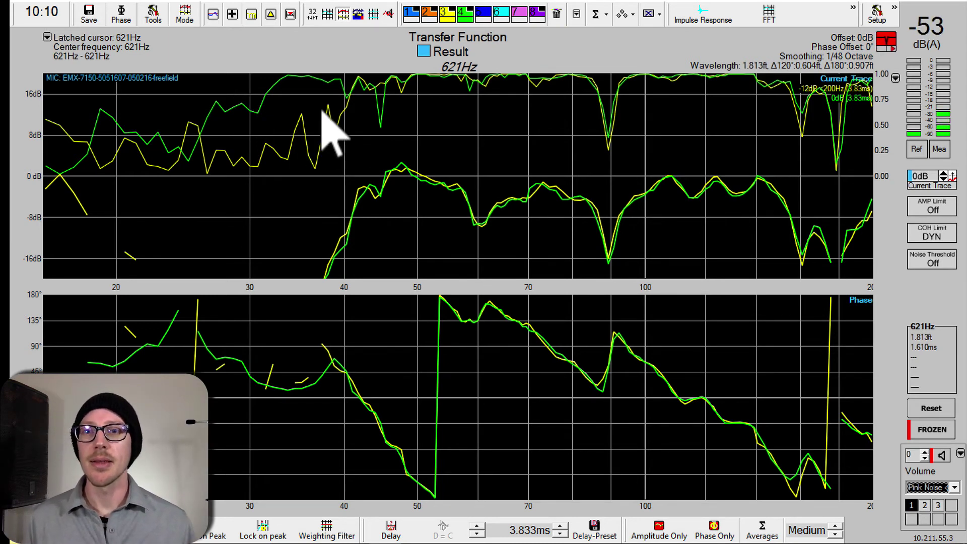
- Position the frequency cursor at 30.0 Hz on the magnitude plot
click(287, 113)
click(257, 121)
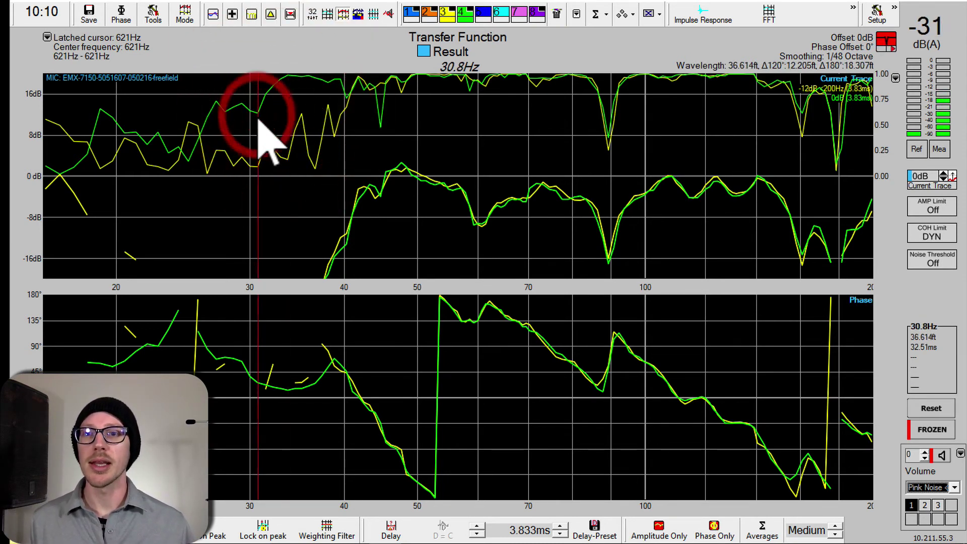
click(247, 133)
click(251, 126)
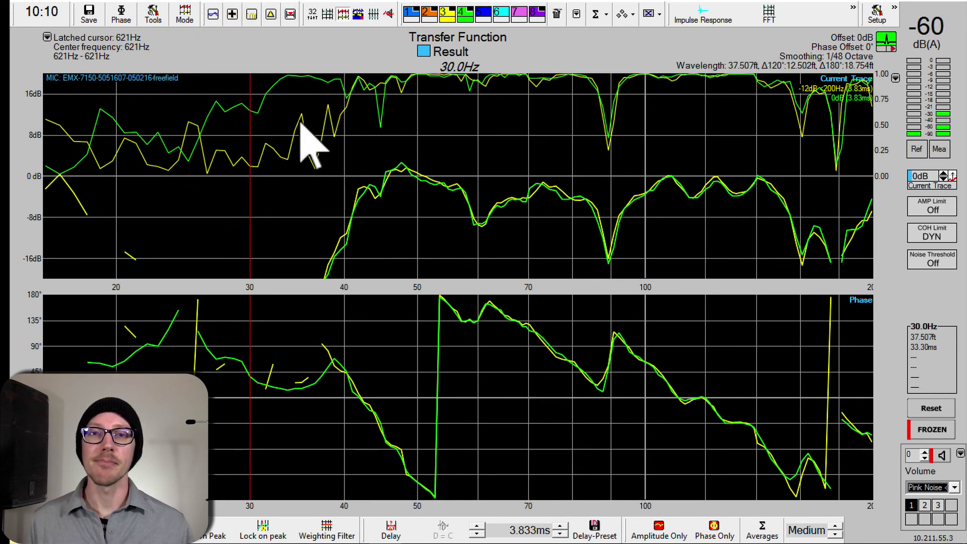